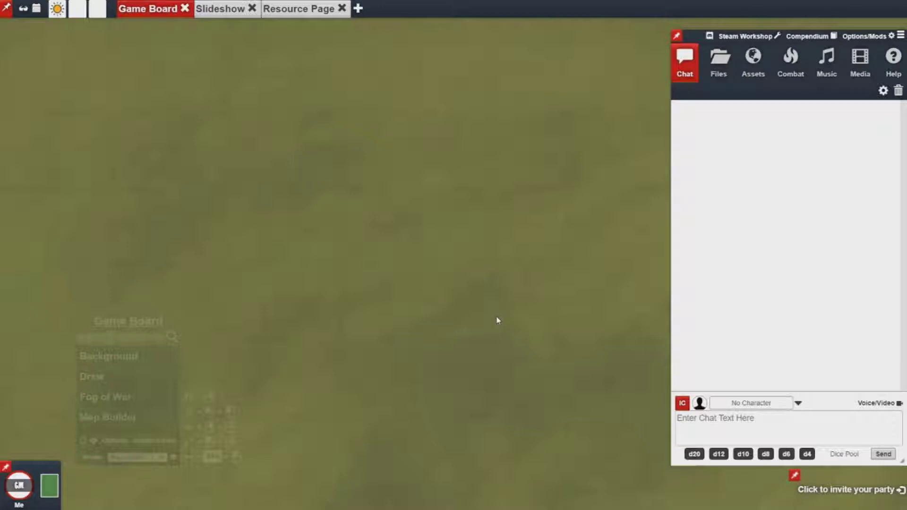
Roll /r d20 and /r 2d20 + 6 in the chat box.
left_click(745, 431)
type("/r d20")
key("Return")
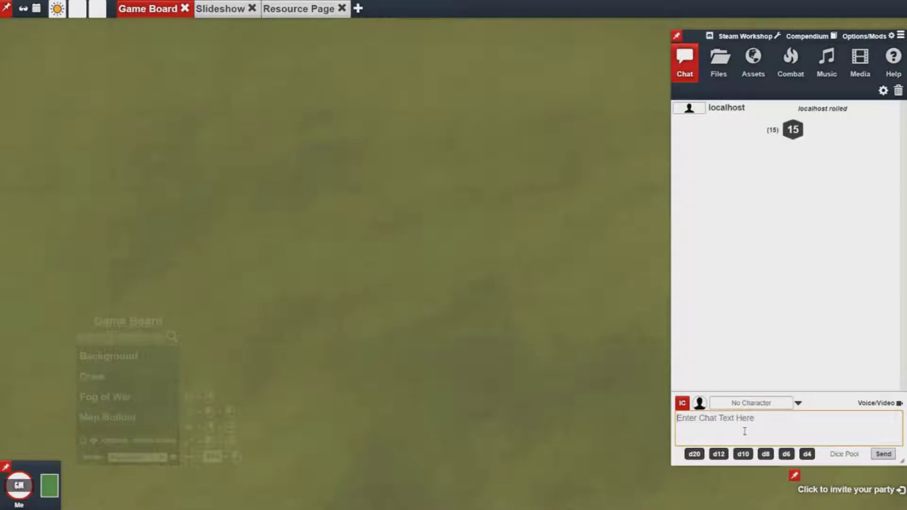
type("/r")
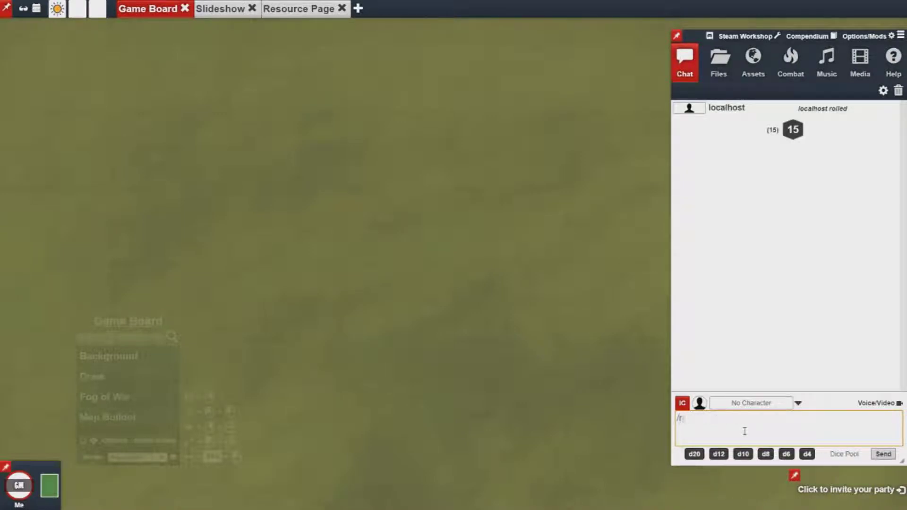
type(" 2d20 + 6")
key("Return")
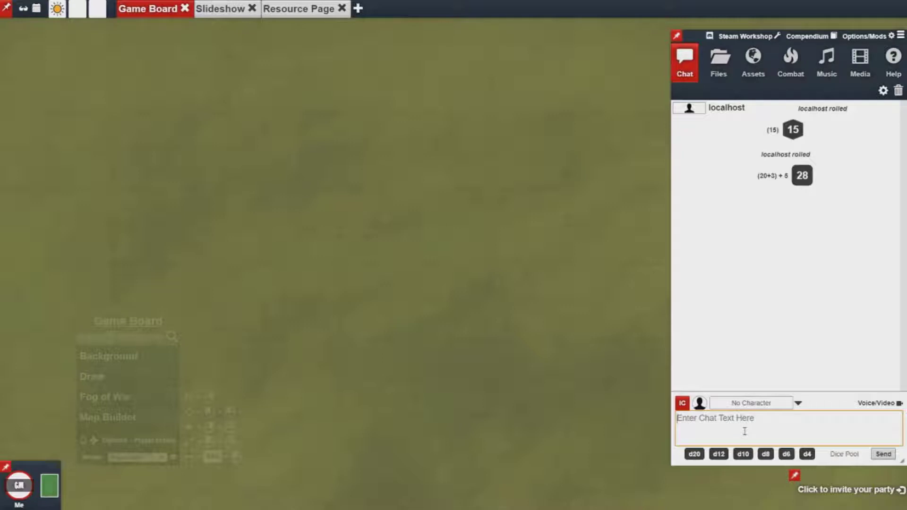
Roll a single fate die with /r 1[fate].
type("/r 1[pr")
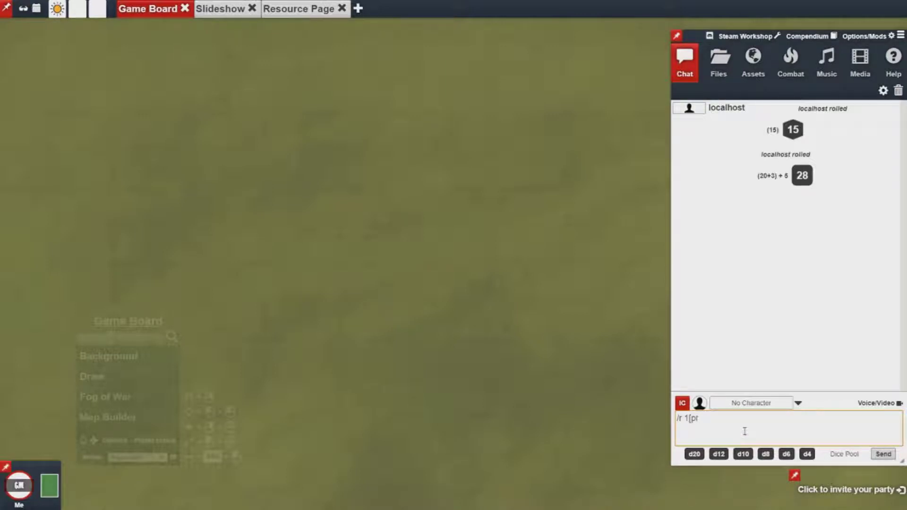
key("BackSpace")
key("BackSpace")
type("fate]")
key("Return")
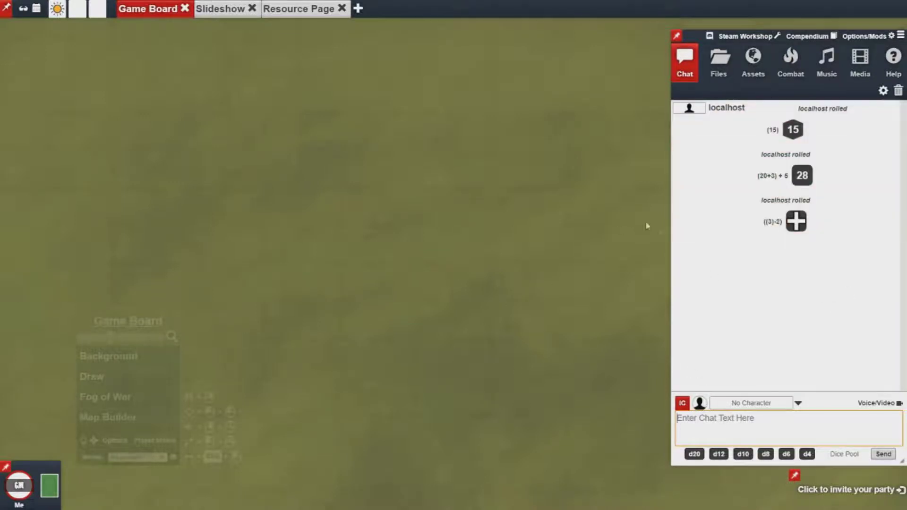
Impersonate a character from the GM avatar and roll /r d20 + M@Dex.
left_click(18, 489)
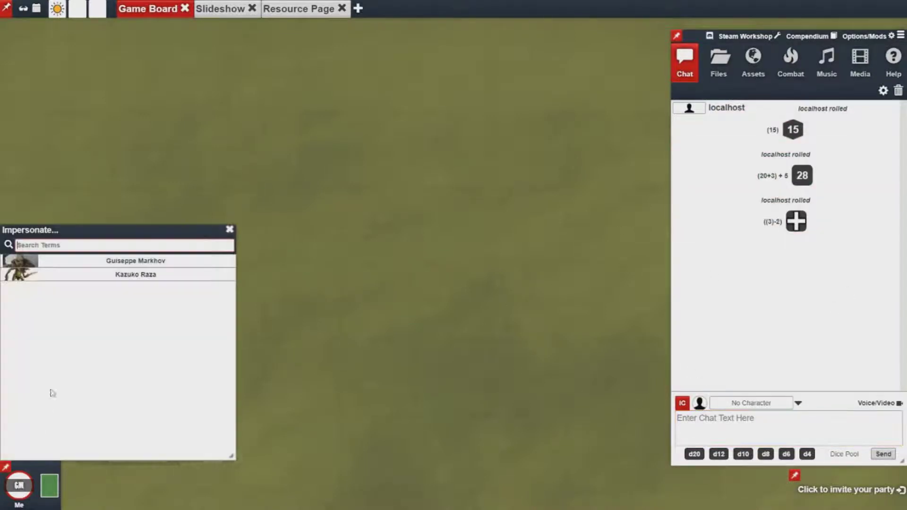
left_click(101, 267)
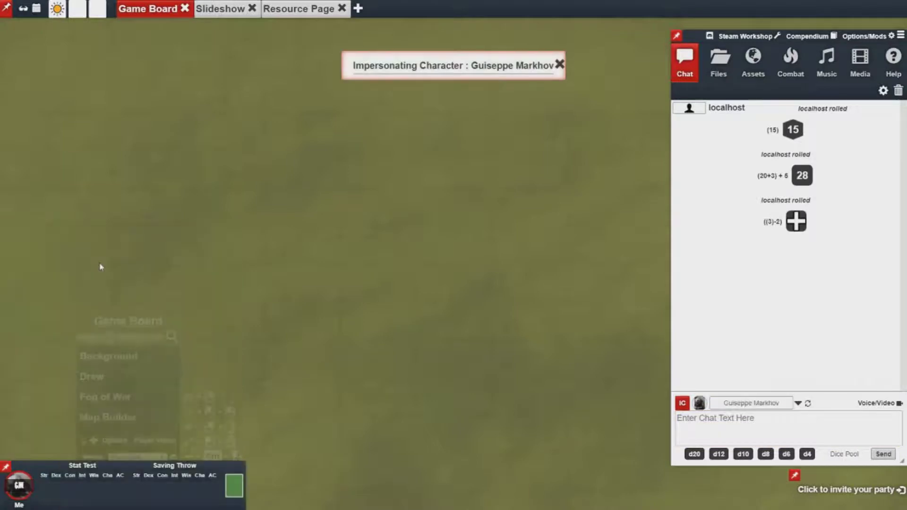
left_click(709, 434)
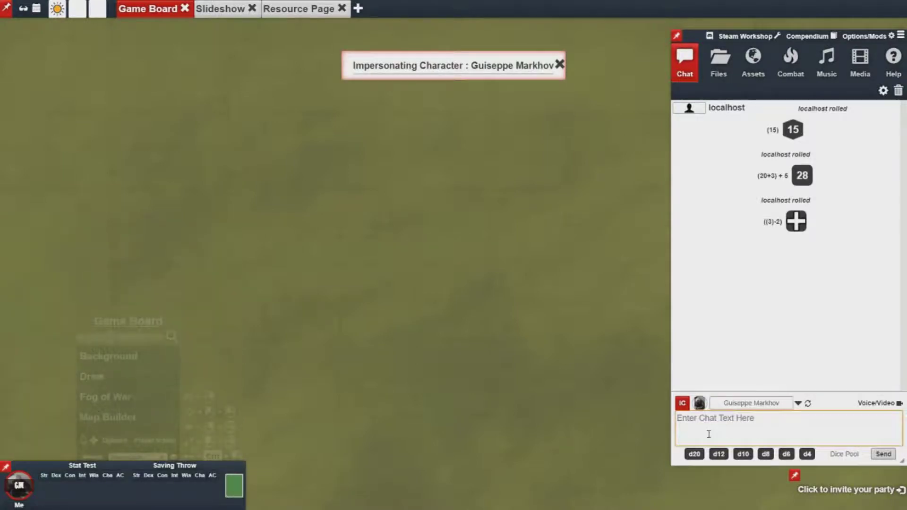
type("/r d20")
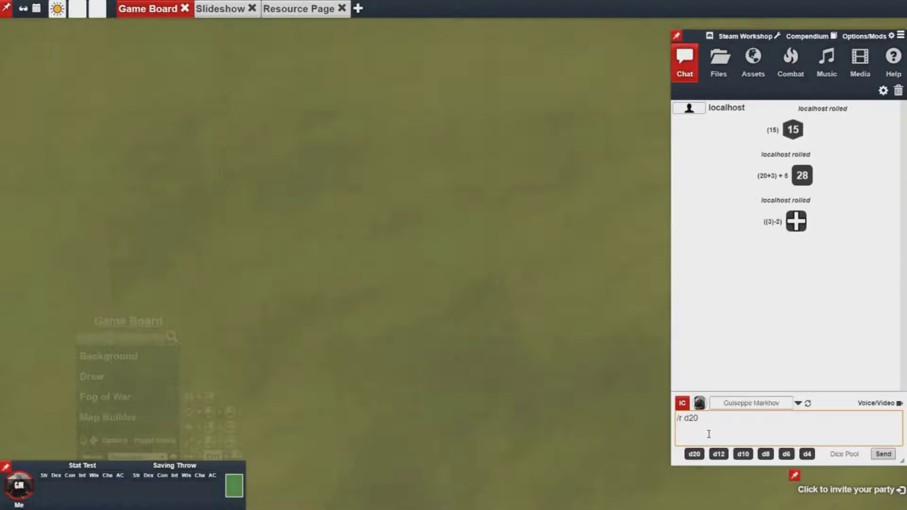
type("+ M@Dex")
key("Return")
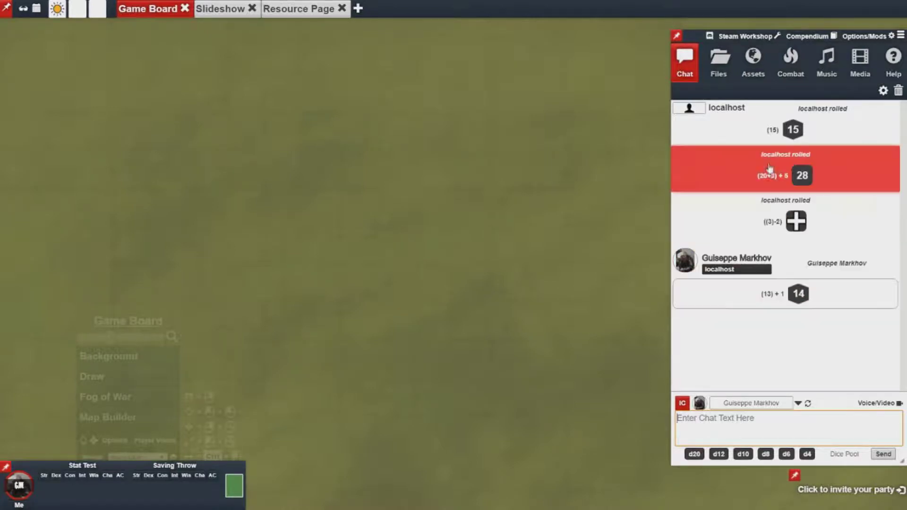
Open the System Builder mod on its Game Mechanics constants list.
left_click(861, 41)
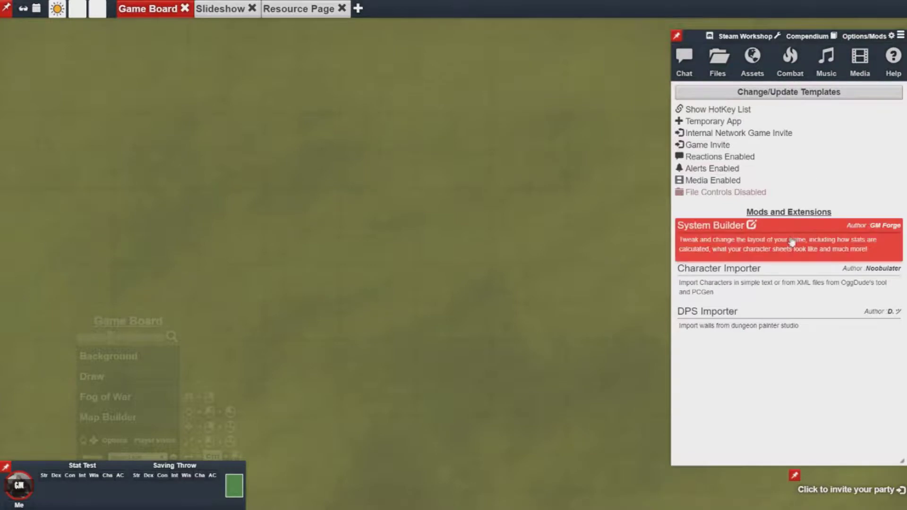
left_click(791, 242)
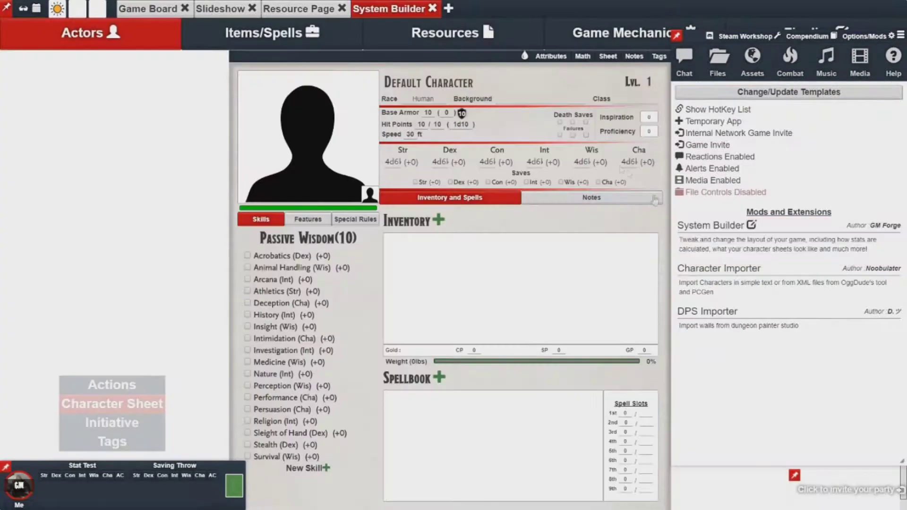
left_click(571, 46)
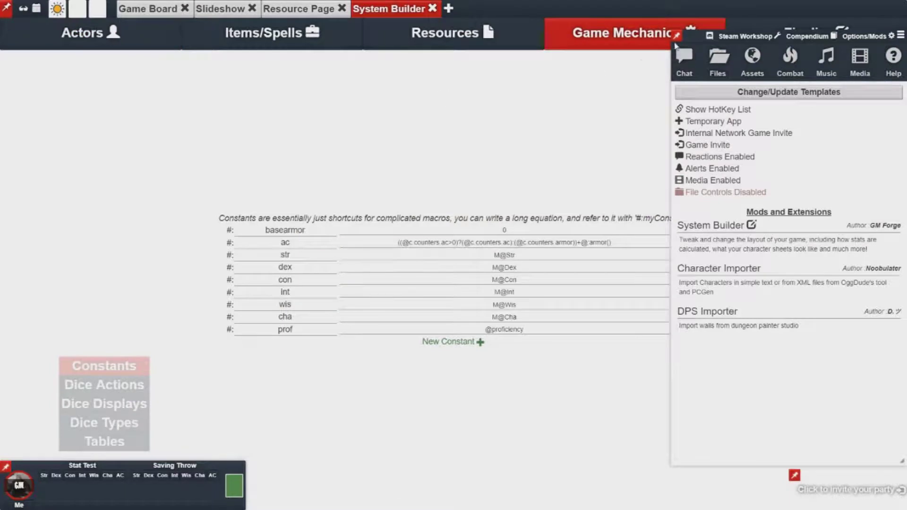
left_click(560, 108)
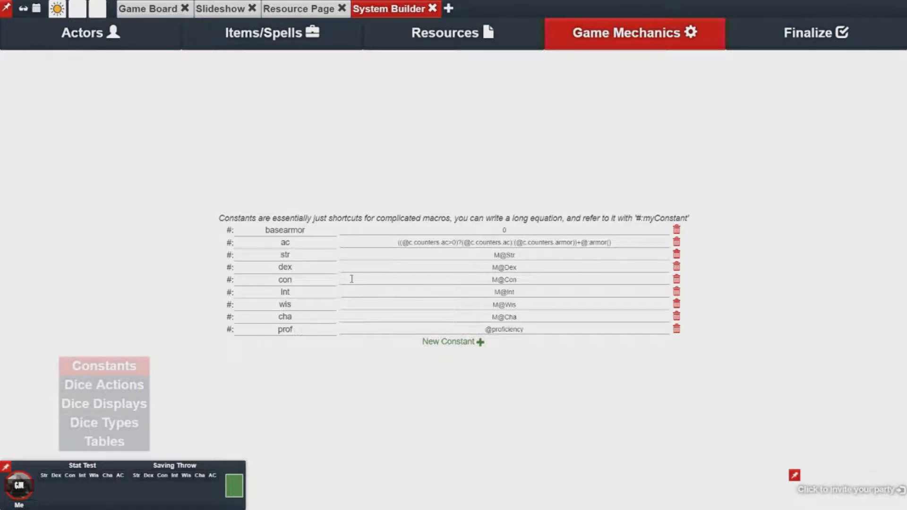
Select and inspect the ac constant's formula.
left_click_drag(395, 242, 616, 243)
left_click(617, 243)
left_click_drag(613, 242, 396, 242)
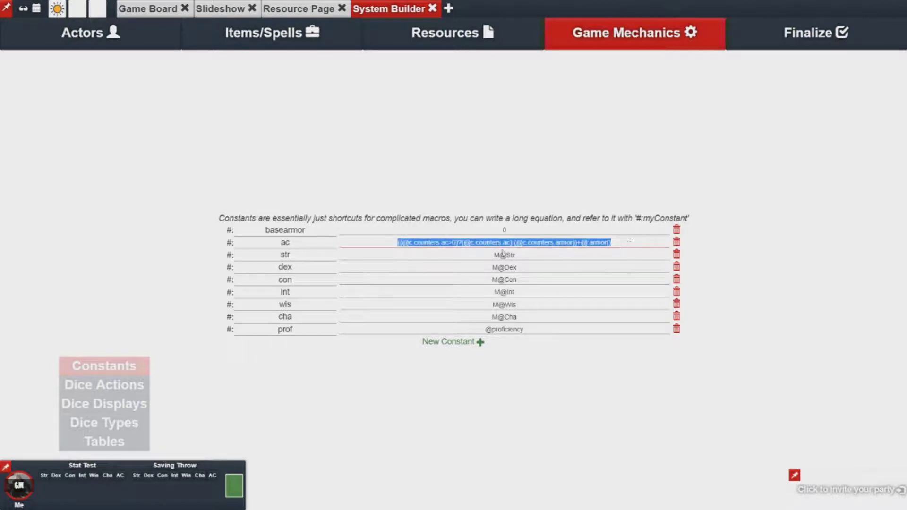
left_click(625, 246)
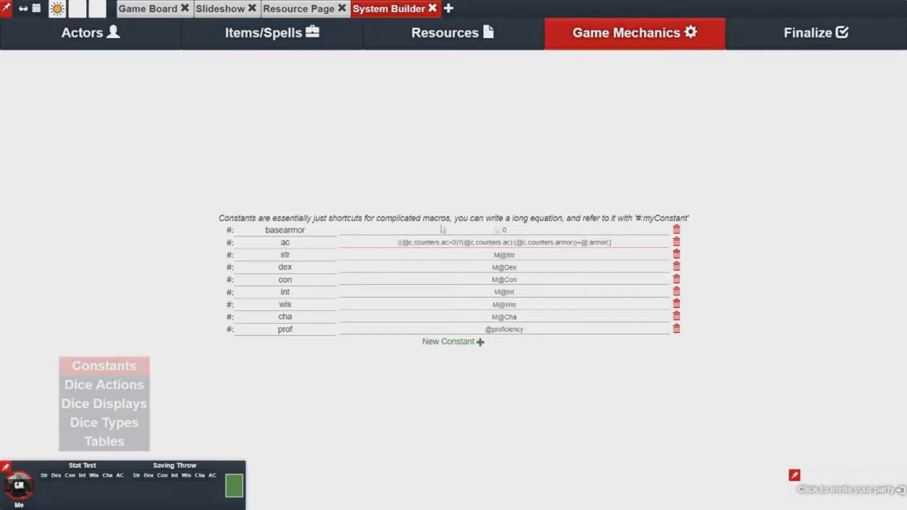
mouse_move(879, 206)
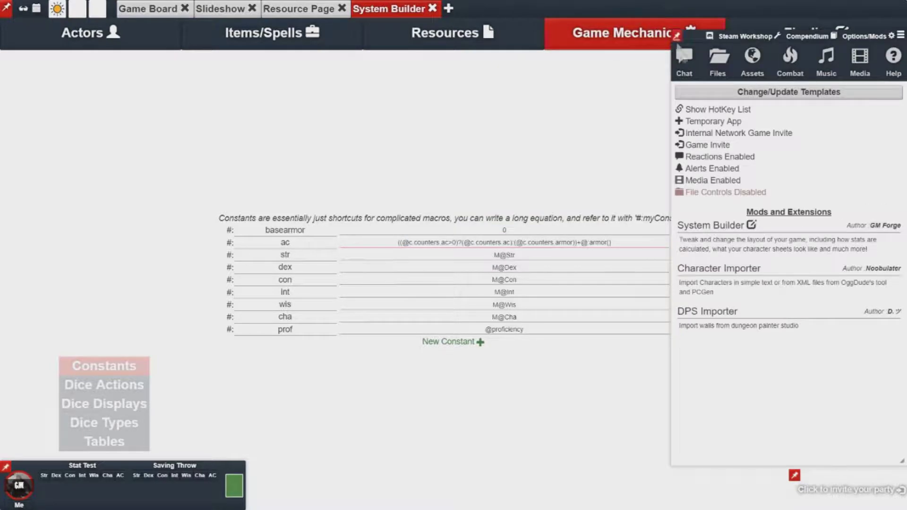
Back in chat, roll the character's ac constant.
left_click(684, 61)
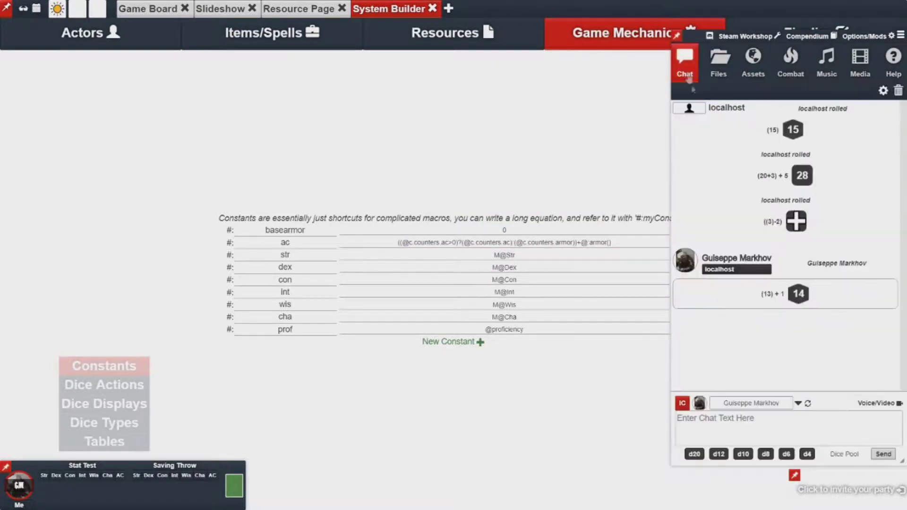
left_click(703, 417)
type("/r #:")
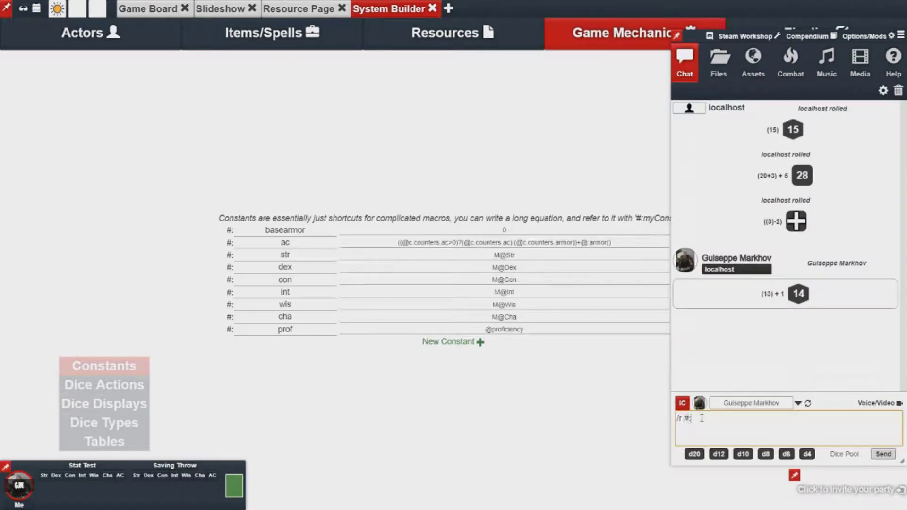
type("ad")
key("Return")
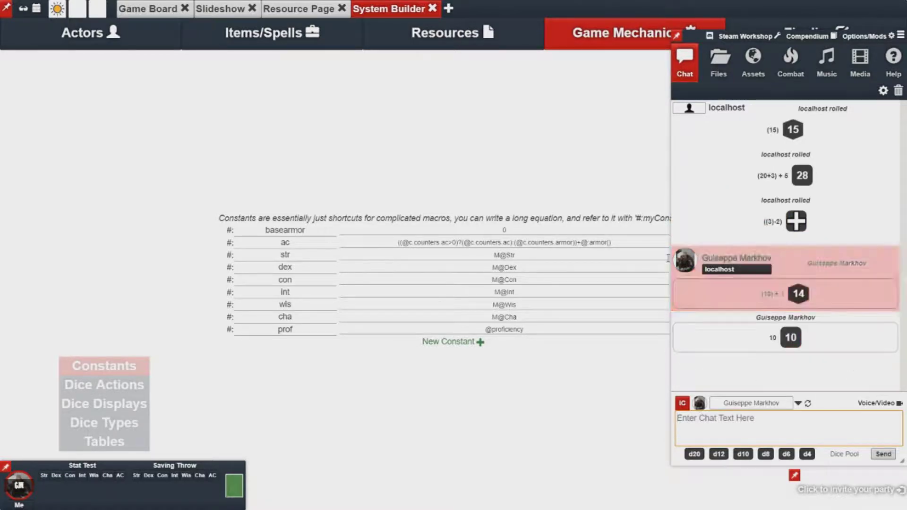
Select and inspect the str constant's M@Str value.
double_click(496, 256)
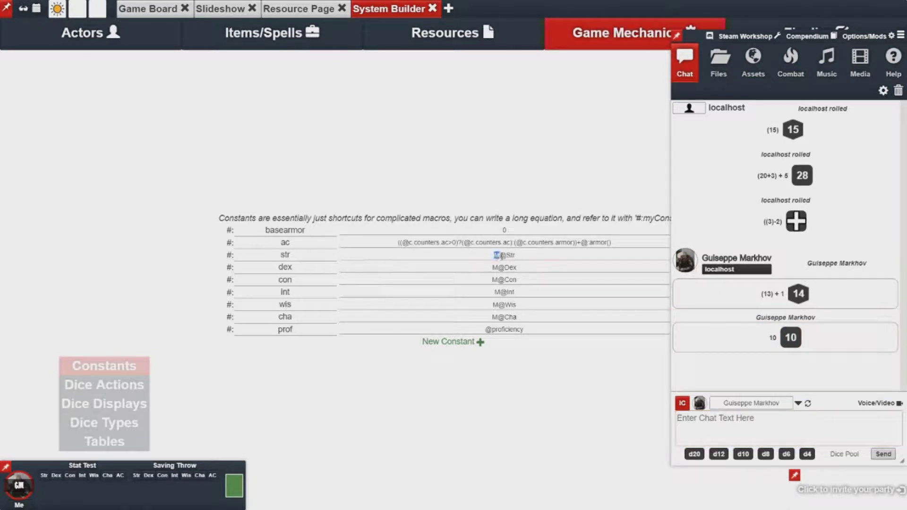
left_click_drag(497, 256, 520, 256)
left_click(521, 256)
left_click_drag(519, 256, 495, 258)
left_click(518, 257)
left_click(718, 427)
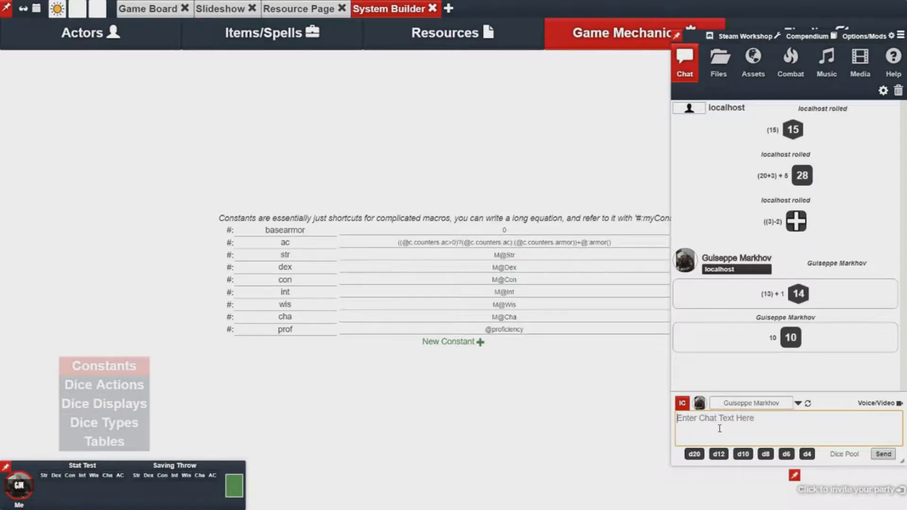
Roll the raw Strength value with /r R@Str, getting 11.
type("/r R@Str")
key("Return")
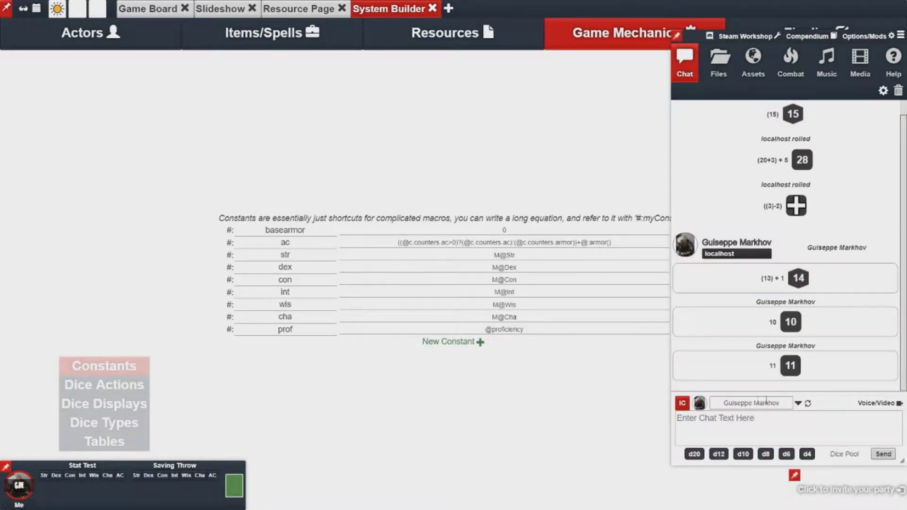
left_click(752, 431)
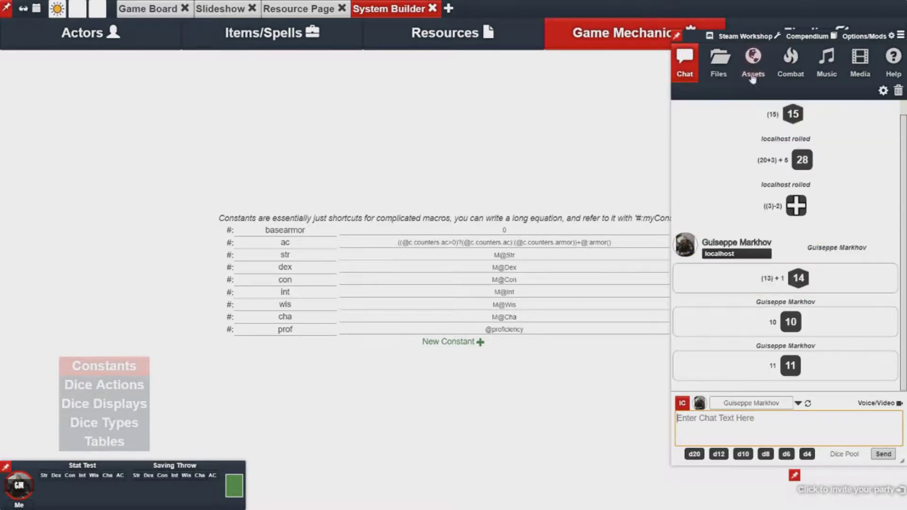
left_click(752, 60)
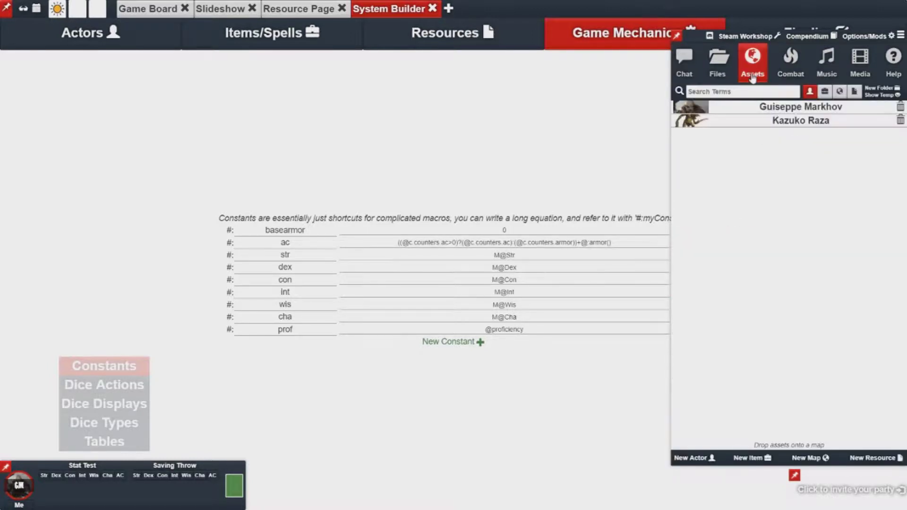
Open the goblin's sheet and view its attributes.
left_click(751, 124)
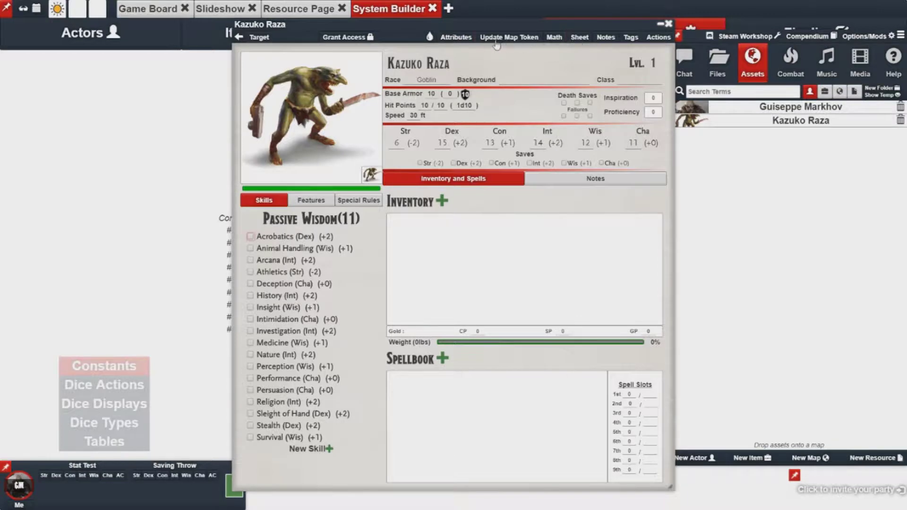
left_click(456, 37)
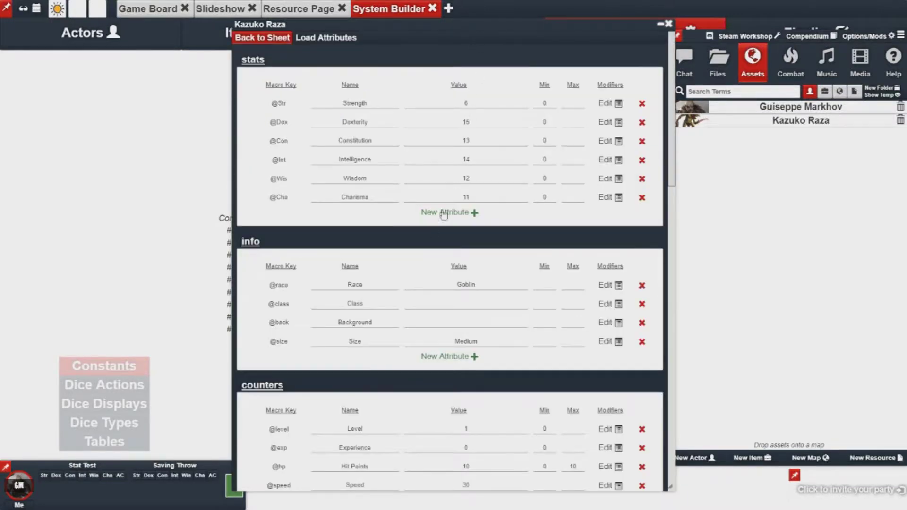
scroll(490, 282, "down", 3)
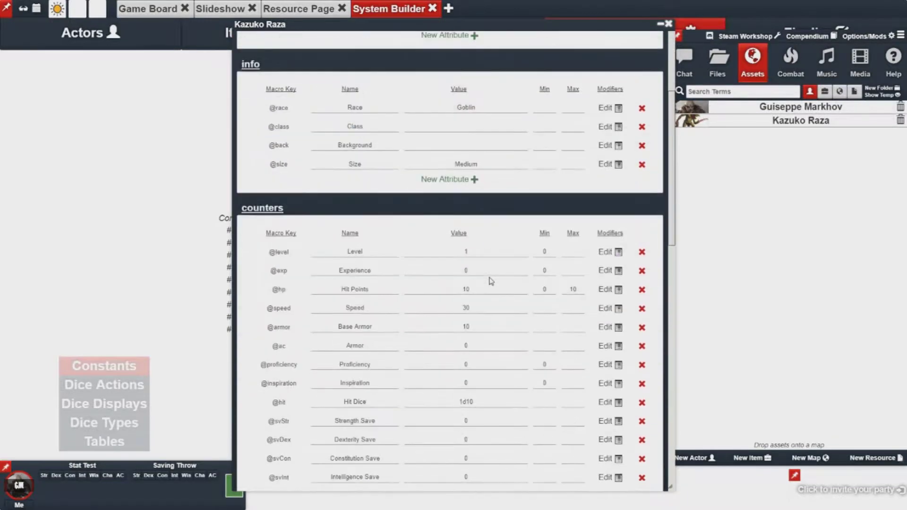
scroll(490, 282, "down", 3)
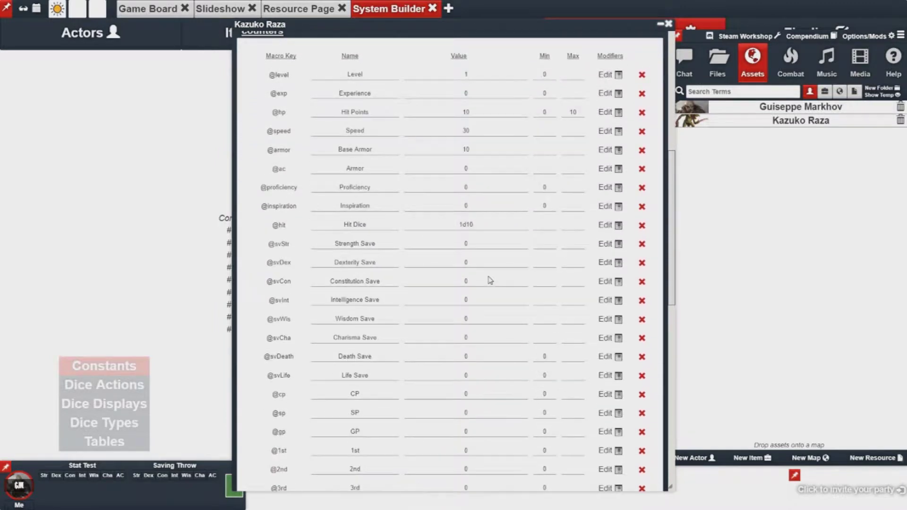
Add a 'Boost' modifier of 5 to the Speed counter.
left_click(608, 130)
left_click(617, 109)
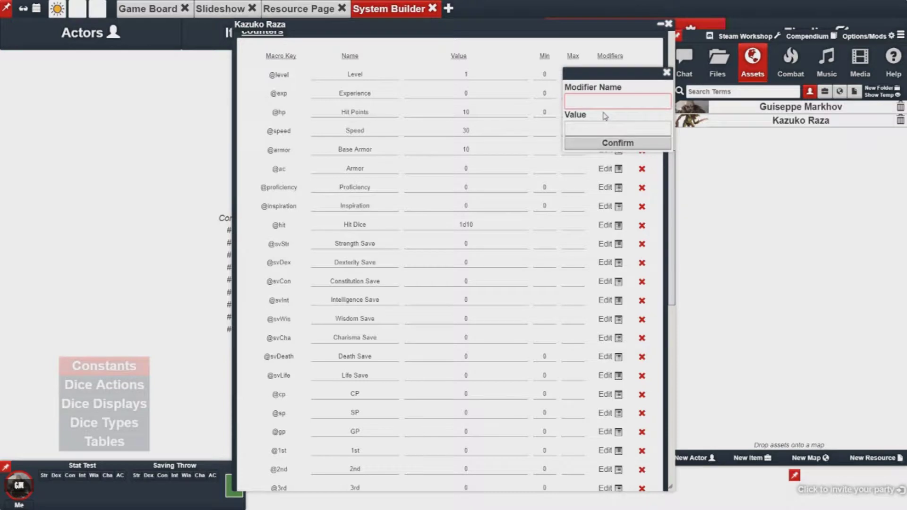
type("Boost")
left_click(605, 126)
type("5")
left_click(603, 143)
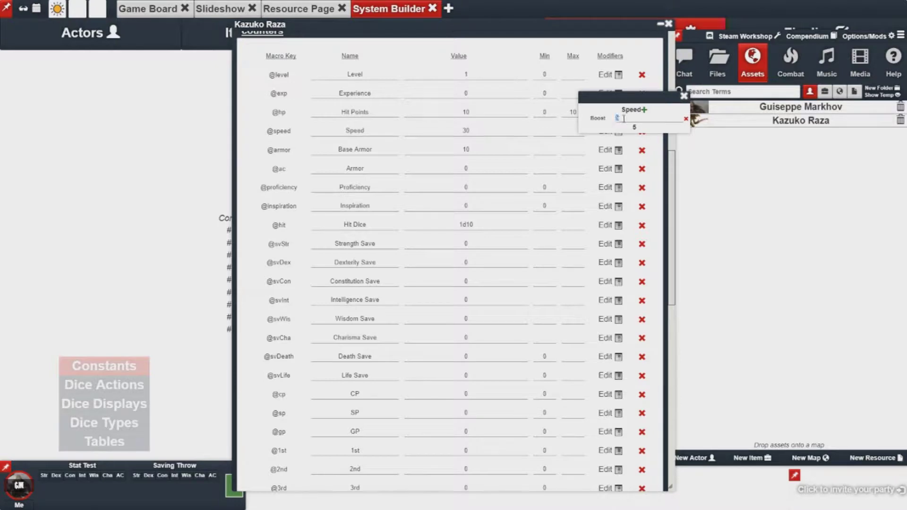
Check the base Speed value 30 and close the attributes window.
left_click(463, 130)
left_click_drag(463, 130, 481, 129)
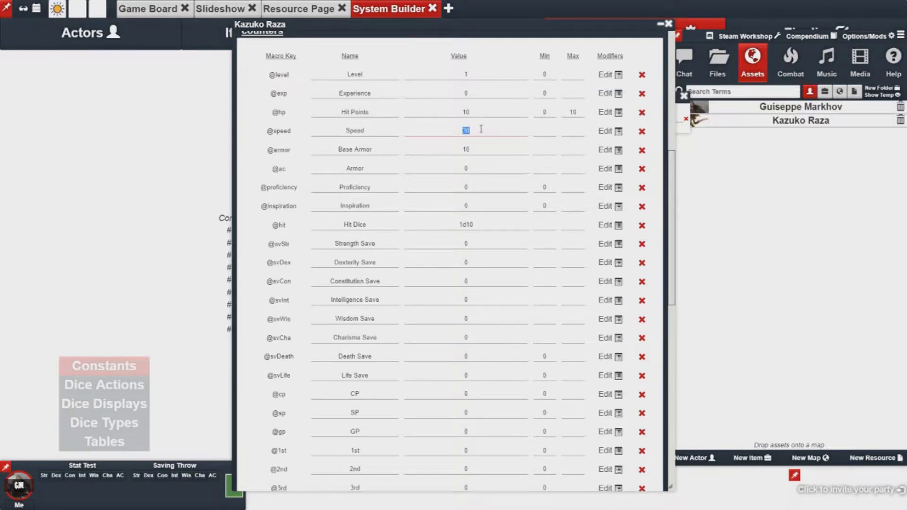
left_click(655, 124)
left_click(671, 24)
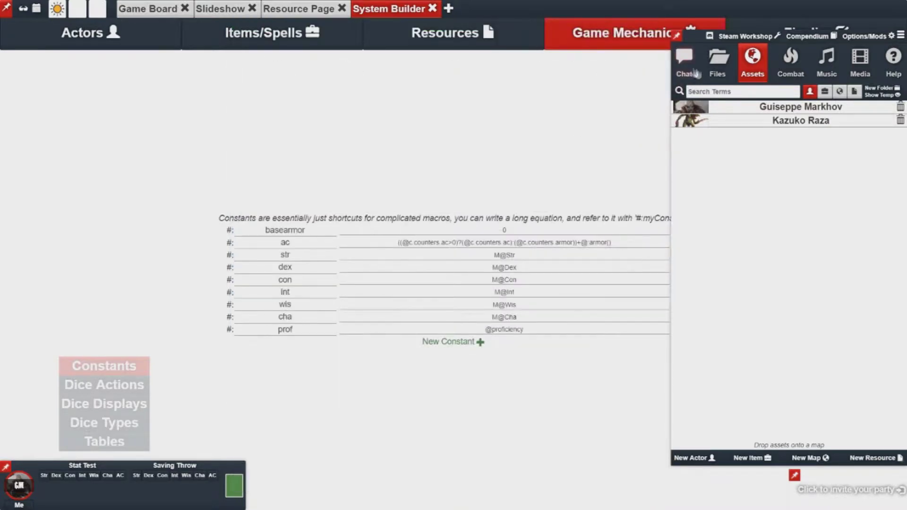
left_click(685, 61)
left_click(730, 427)
type("/r")
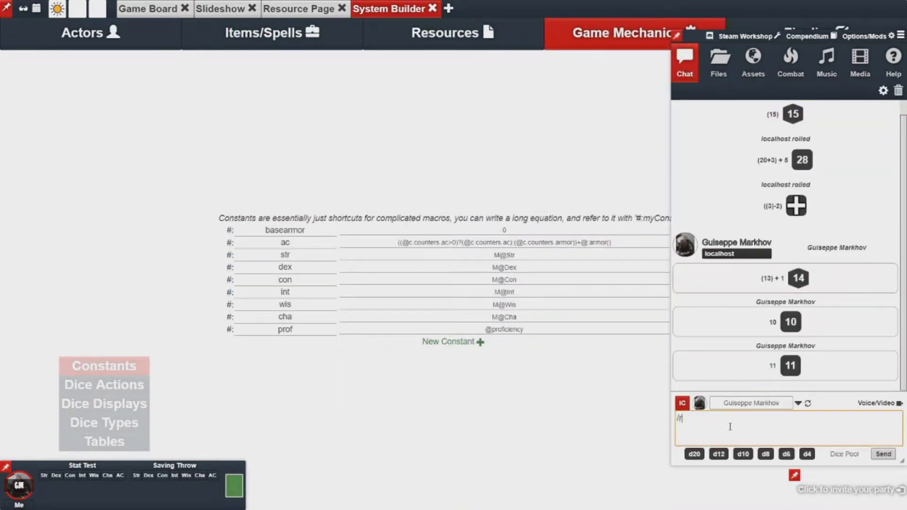
type(" @speed")
key("BackSpace")
key("BackSpace")
key("BackSpace")
key("BackSpace")
key("BackSpace")
key("BackSpace")
type("@speed")
key("Return")
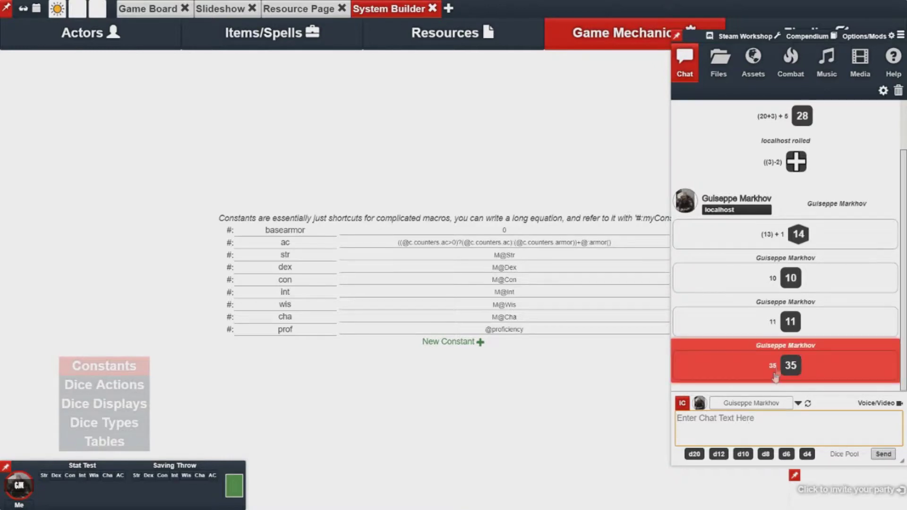
left_click(903, 381)
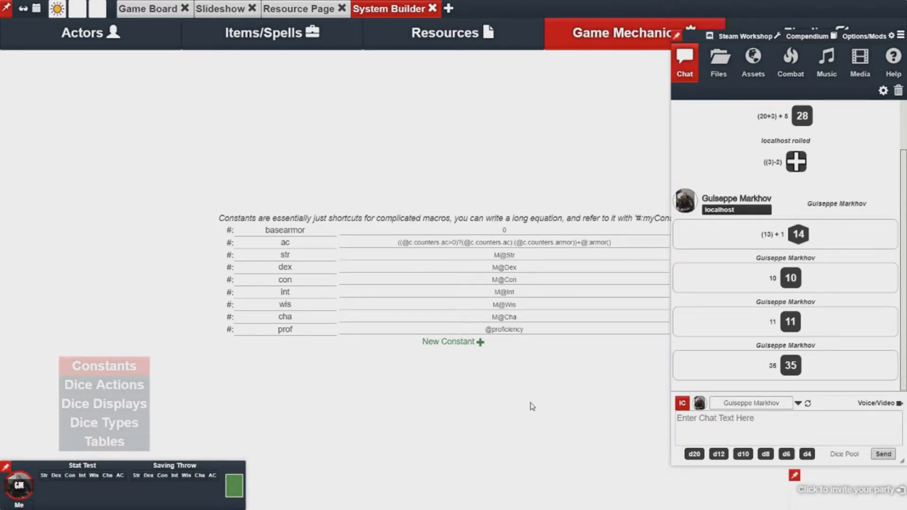
Open the goblin's sheet, save its calculations and actions, and add a new inventory item.
left_click(754, 67)
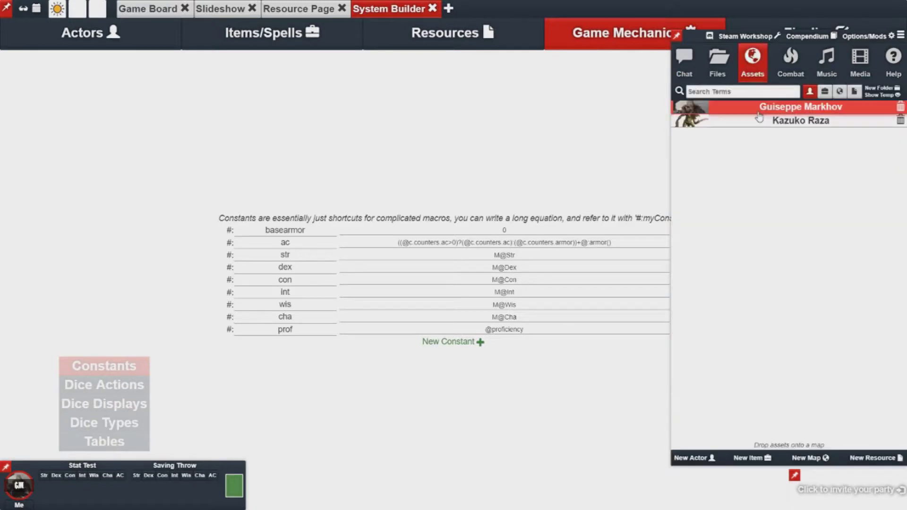
left_click(757, 120)
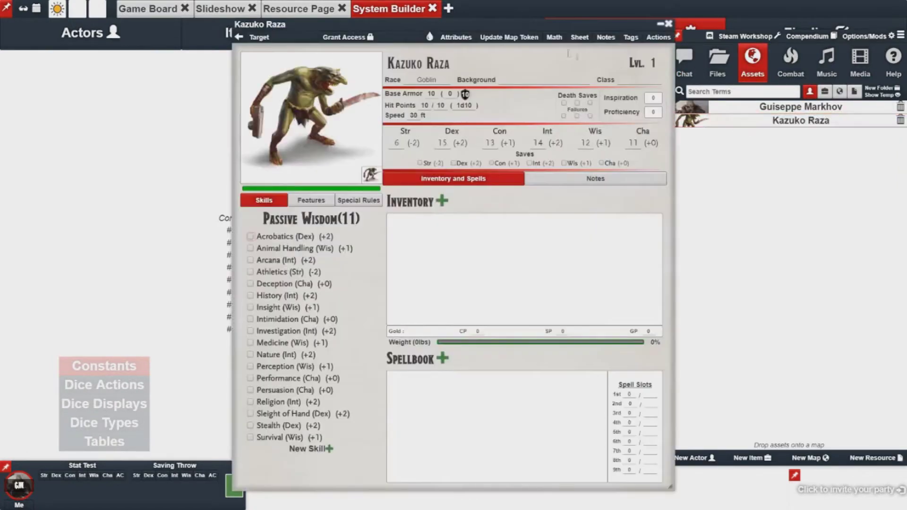
left_click(558, 37)
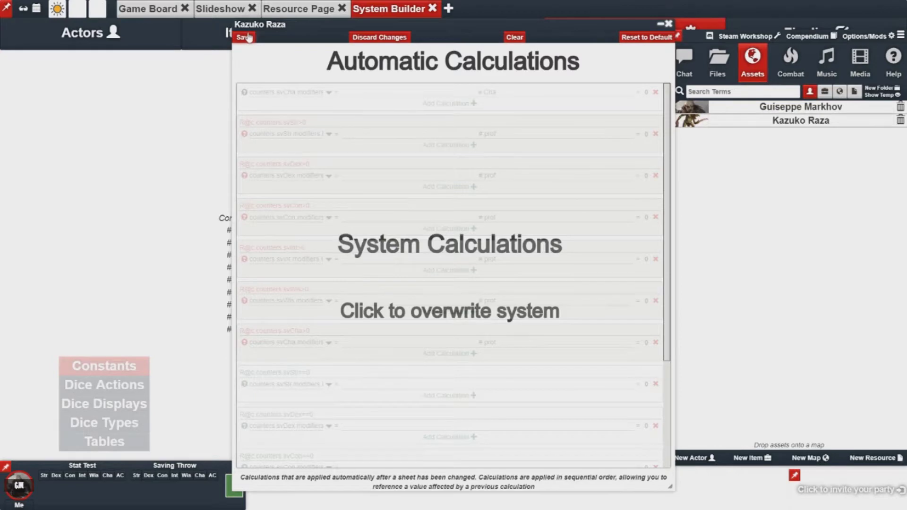
left_click(244, 37)
left_click(657, 38)
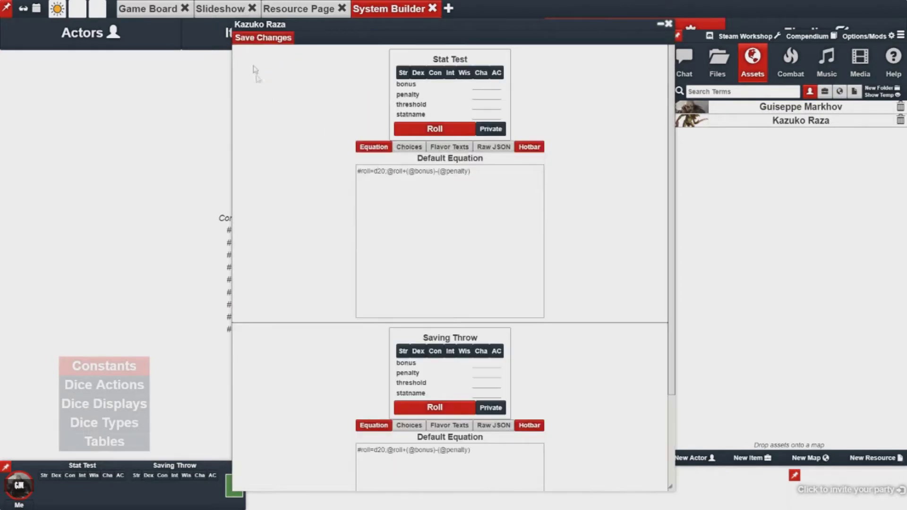
left_click(279, 39)
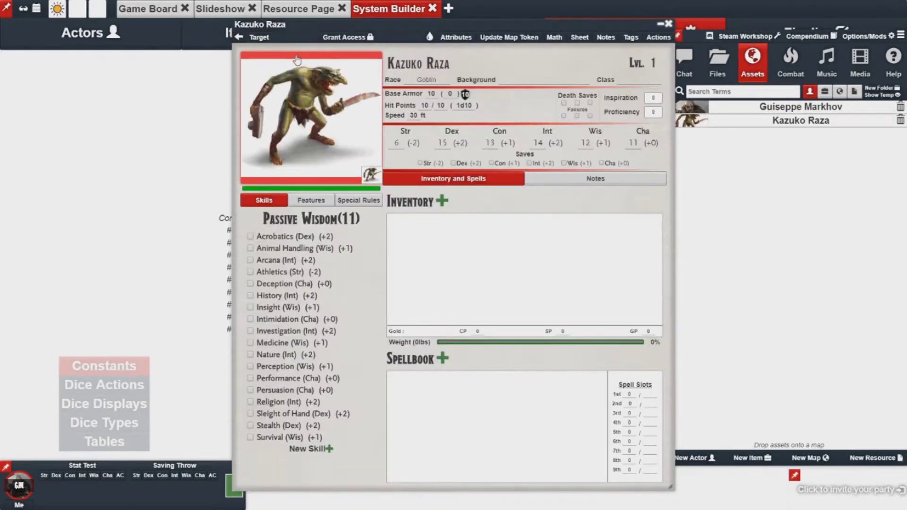
left_click(442, 201)
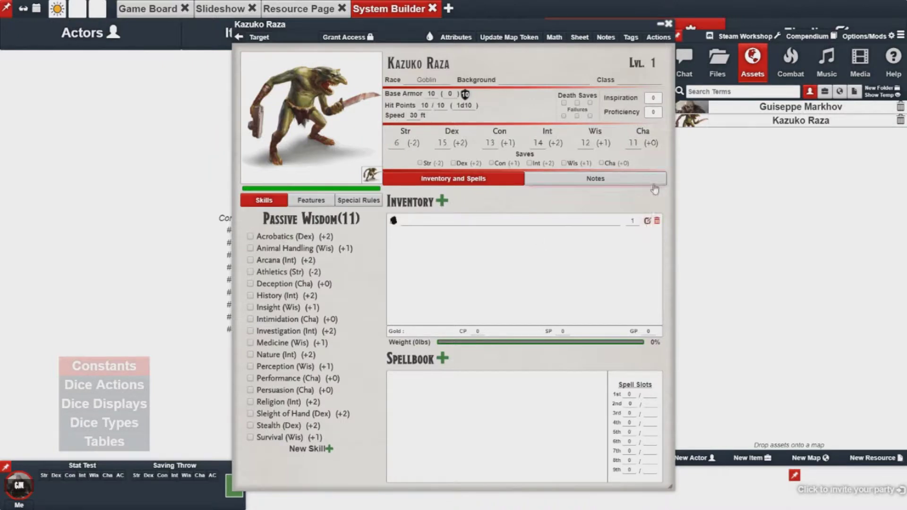
left_click(647, 221)
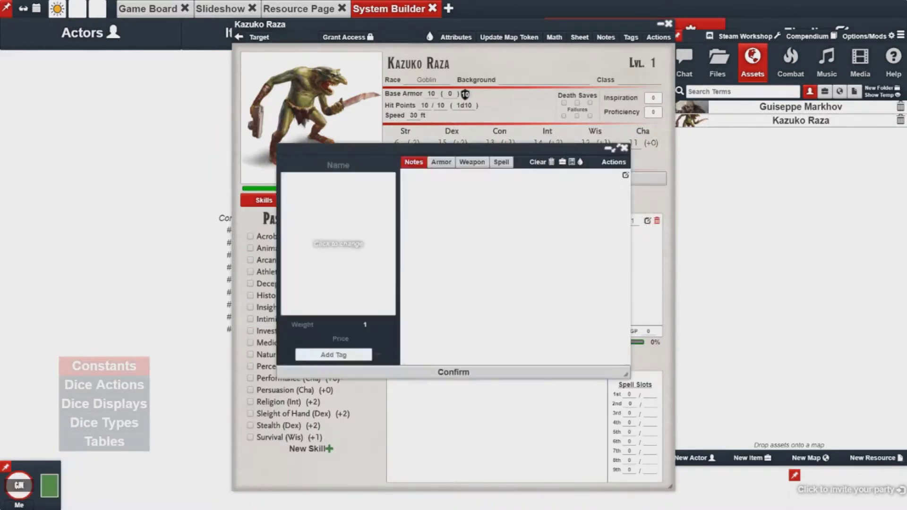
Set the item's weapon Damage to 1d20 + @c.counters.speed.min.
left_click(465, 165)
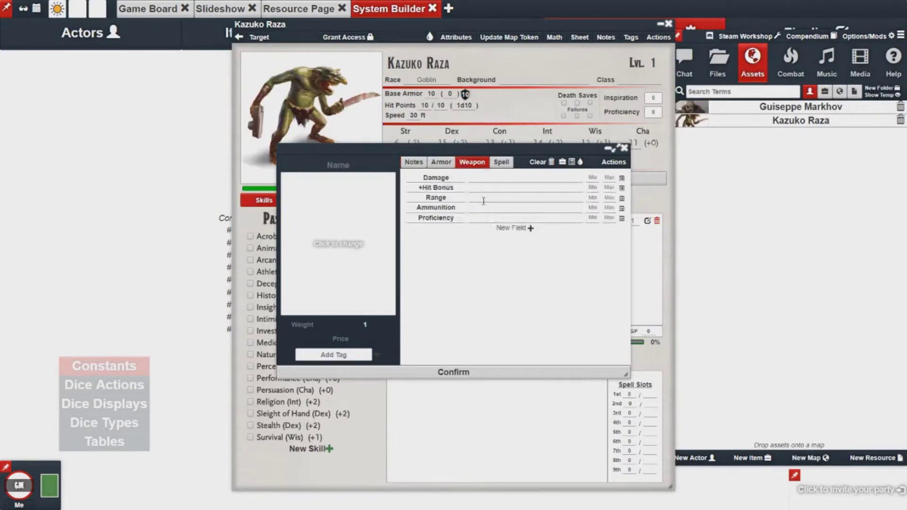
left_click(483, 177)
type("1d20 + @c.counters")
type(".speed.min")
left_click(524, 174)
Roll the item's Damage action and view the result of 7 in chat.
left_click(614, 162)
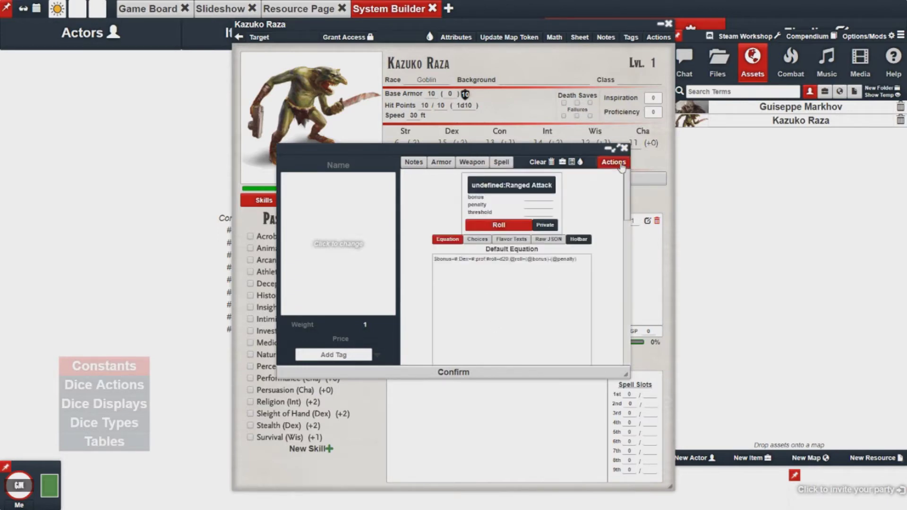
left_click(558, 308)
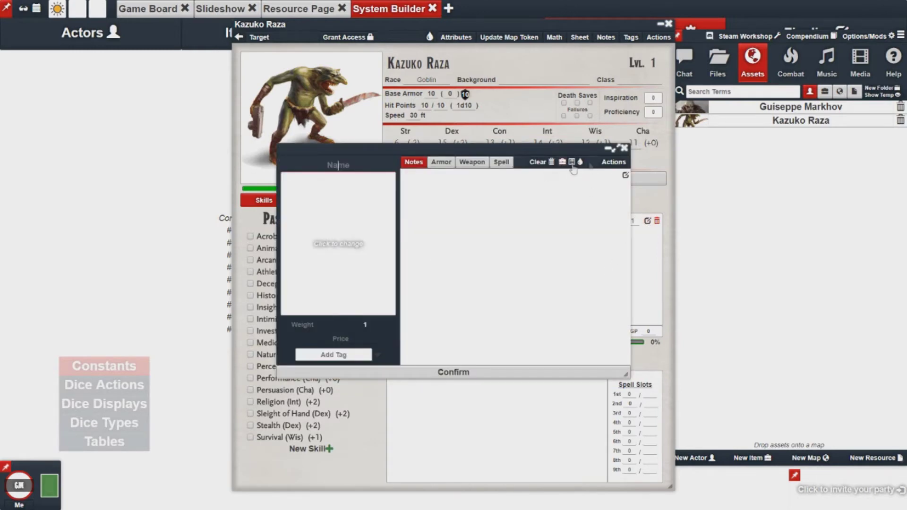
left_click(611, 165)
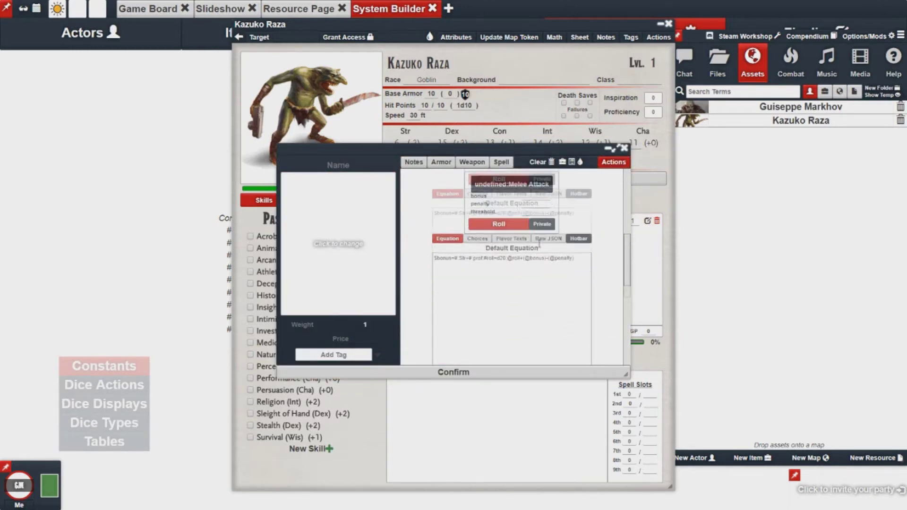
scroll(515, 279, "down", 3)
left_click(504, 299)
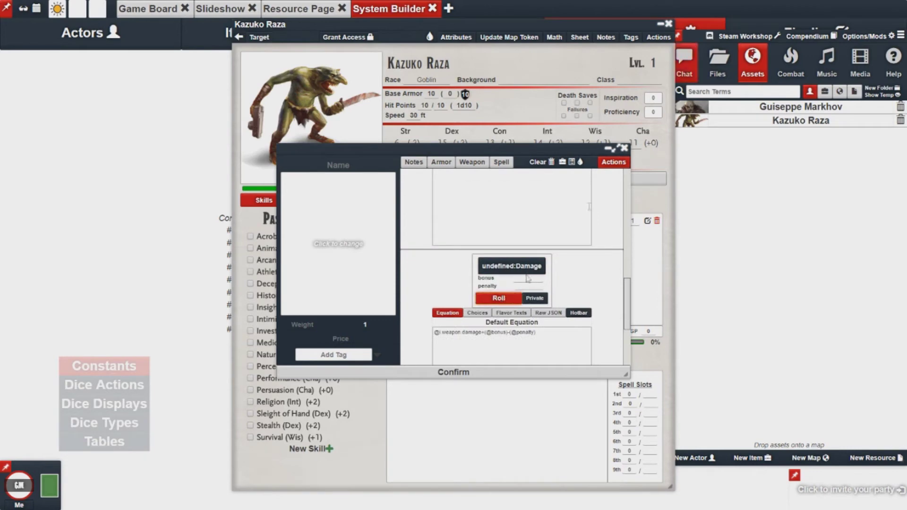
left_click(687, 66)
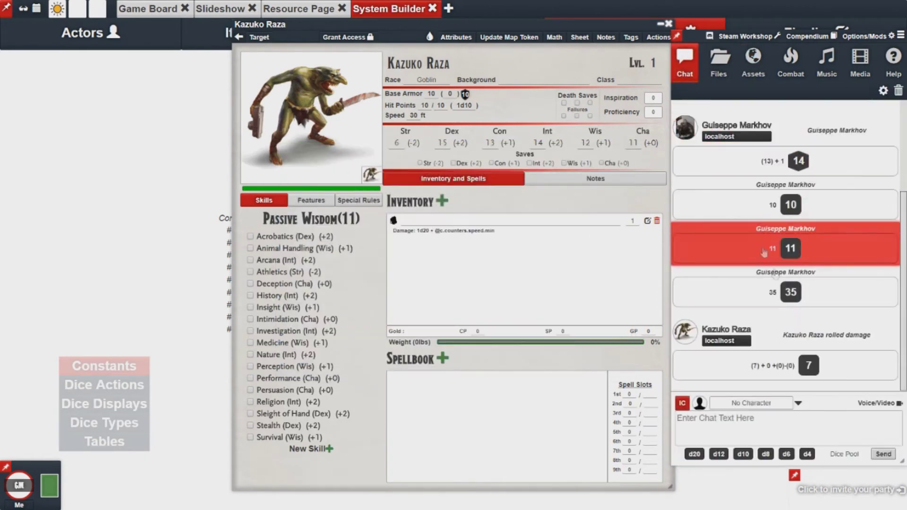